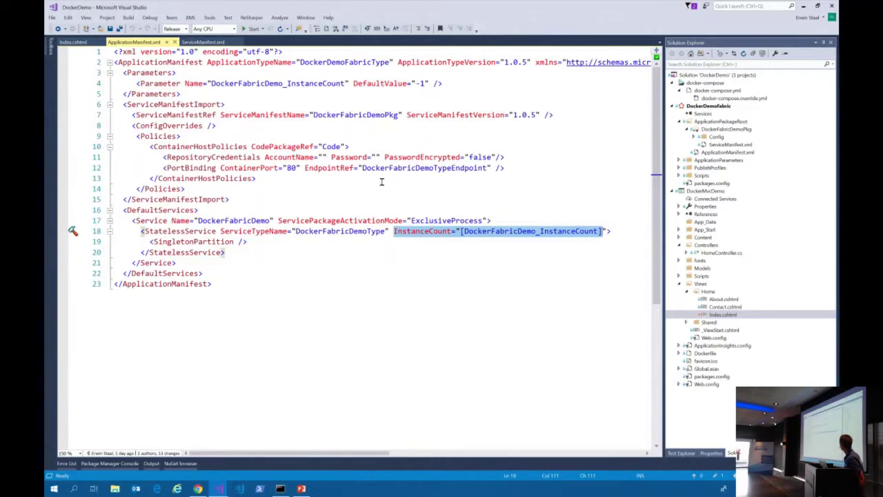
- Highlight the PortBinding line and the RepositoryCredentials line in the container host policies of ApplicationManifest.xml
drag(202, 168, 505, 167)
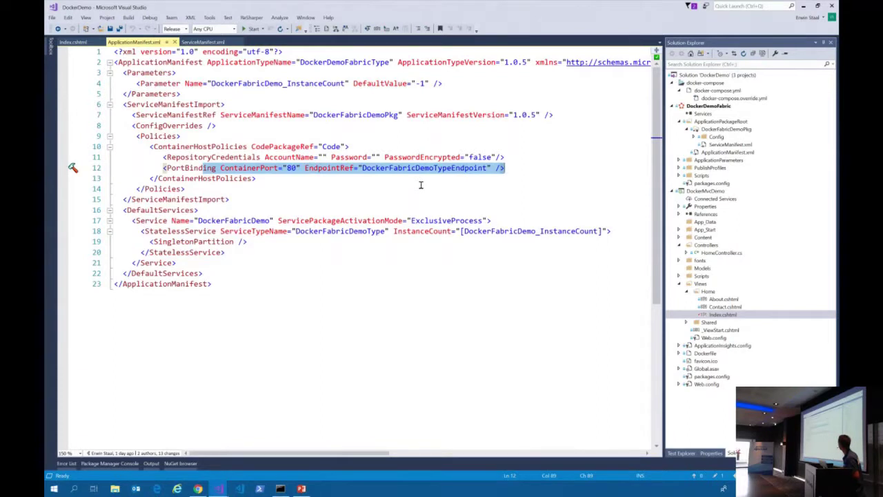
drag(205, 158, 496, 157)
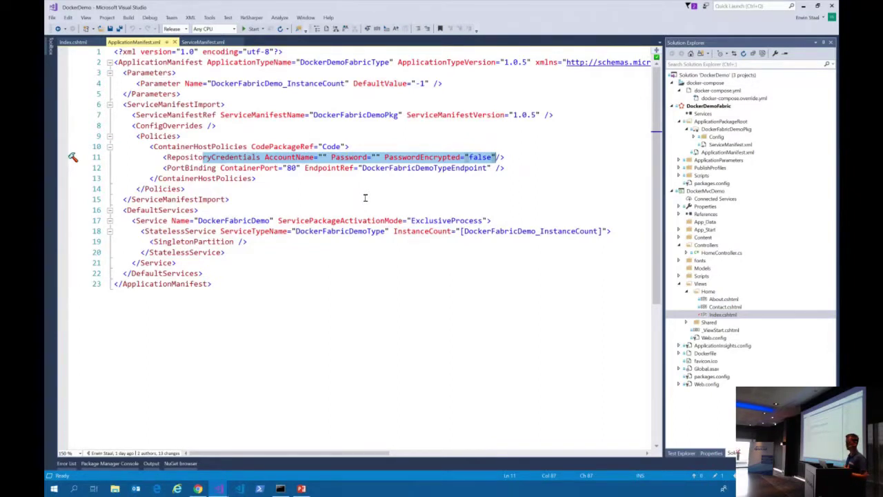
scroll(567, 127, right, 1)
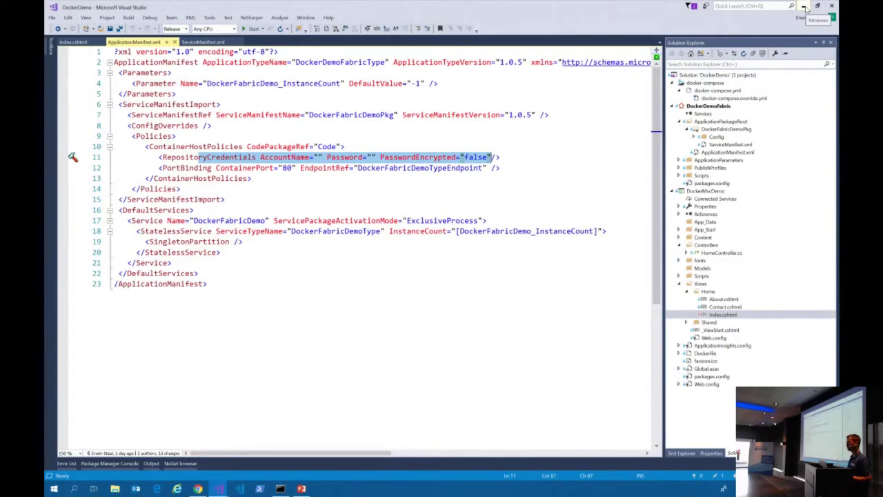
- Switch to Chrome and review the Docker File setting and the image push task in the ServiceFabricDockerAsp471 build definition
click(805, 7)
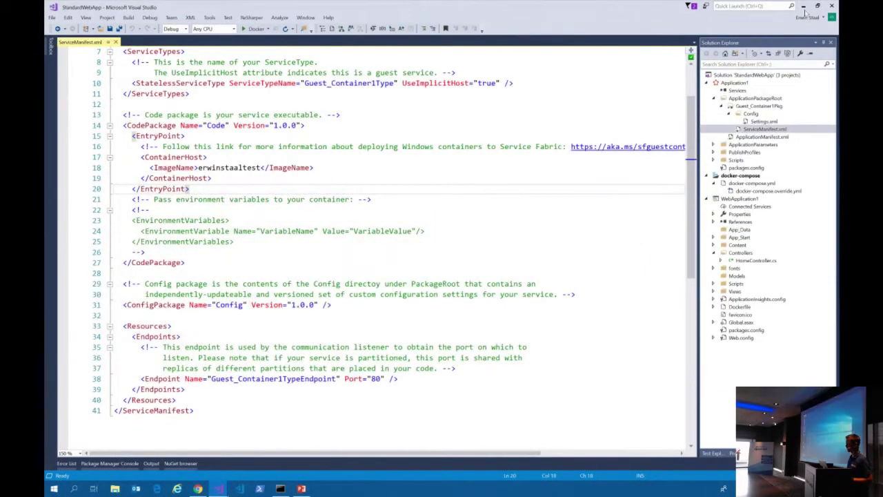
key(super+d)
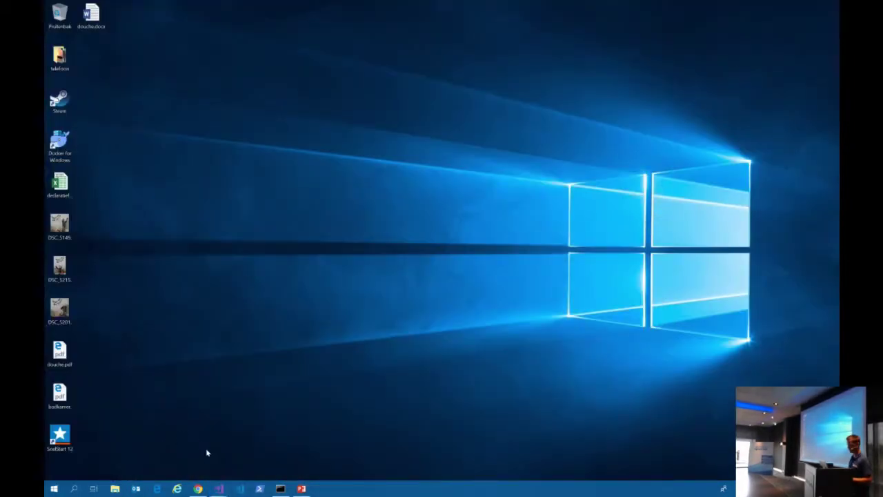
click(198, 489)
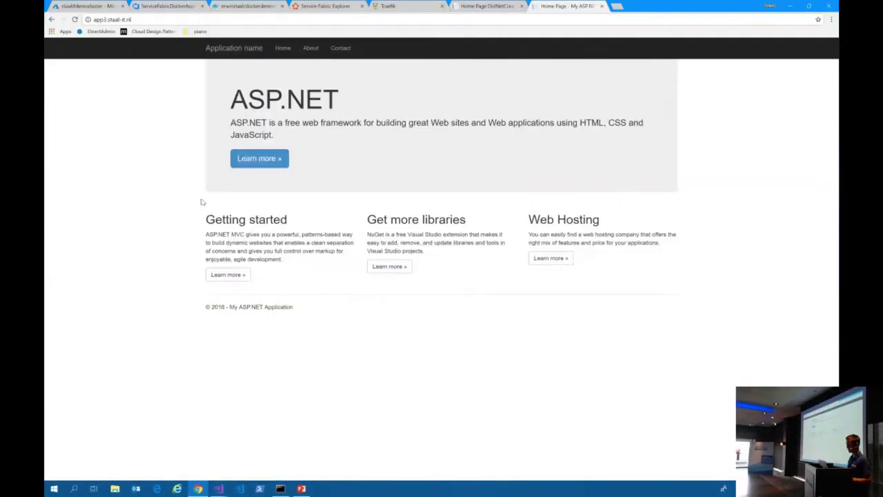
click(164, 6)
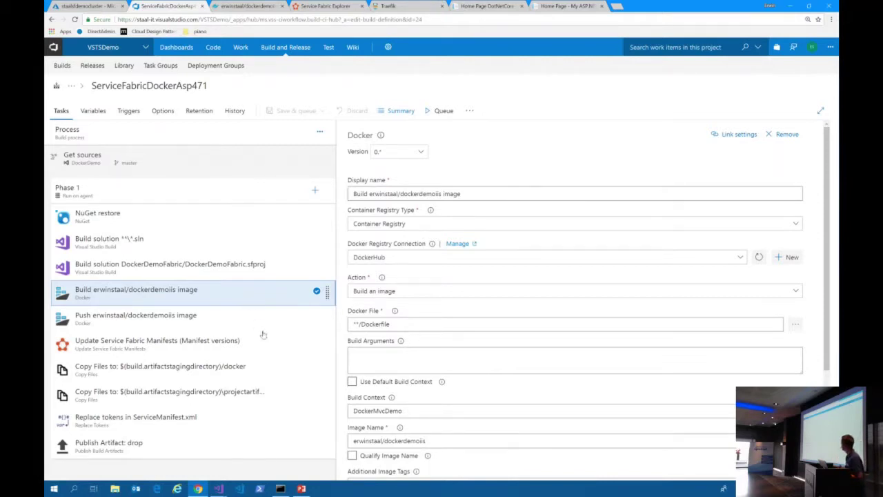
drag(395, 325, 345, 327)
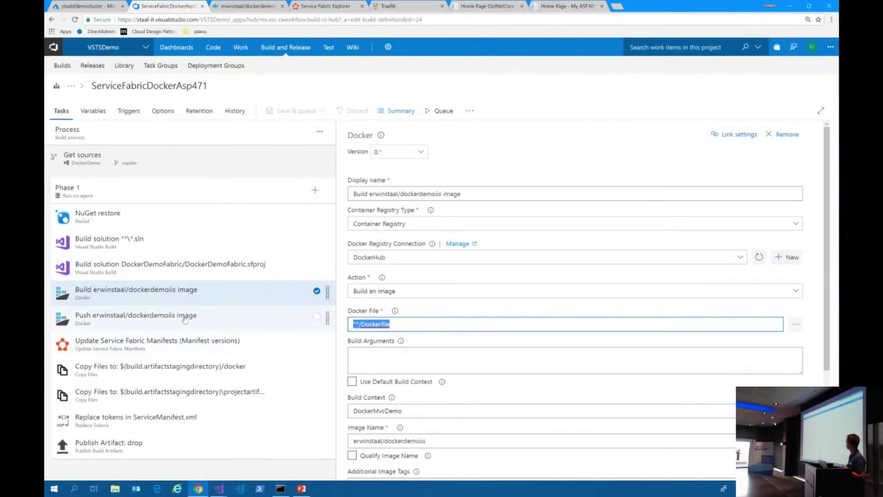
click(185, 317)
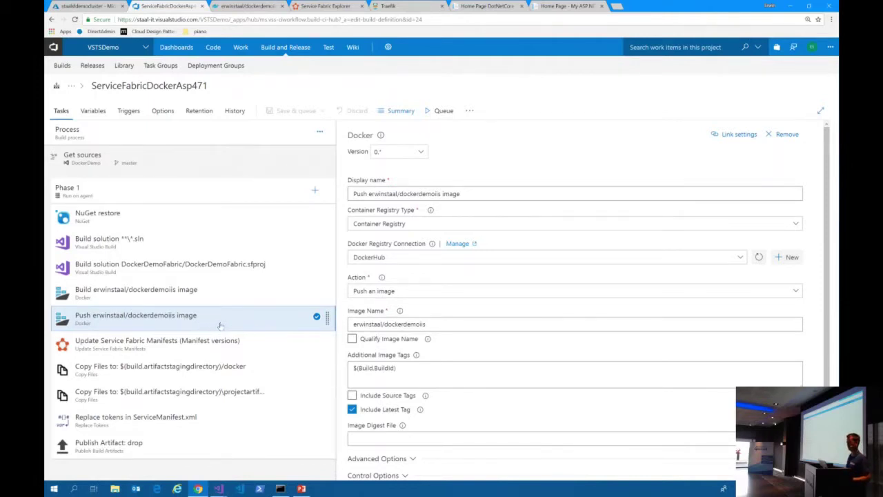
- Open the ServiceFabricDockerAsp471 release definition for editing and show the Dev environment's Deploy Service Fabric Application task settings
click(301, 55)
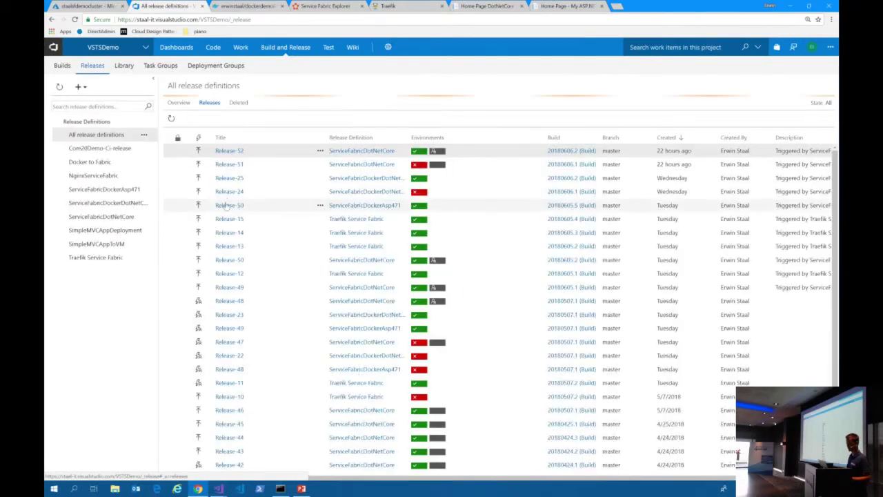
click(144, 189)
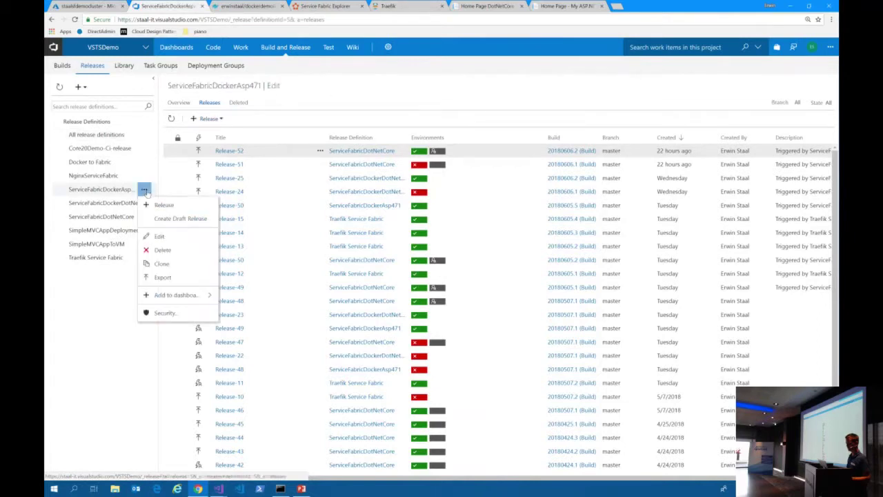
click(174, 240)
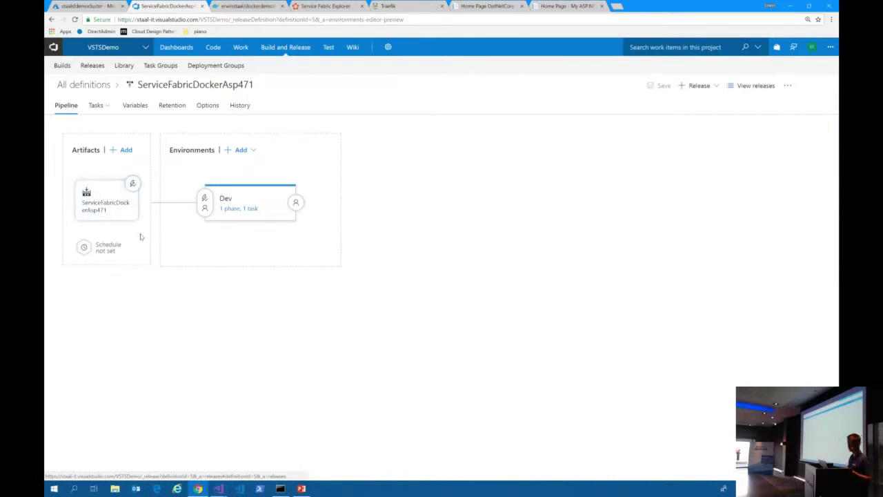
click(239, 209)
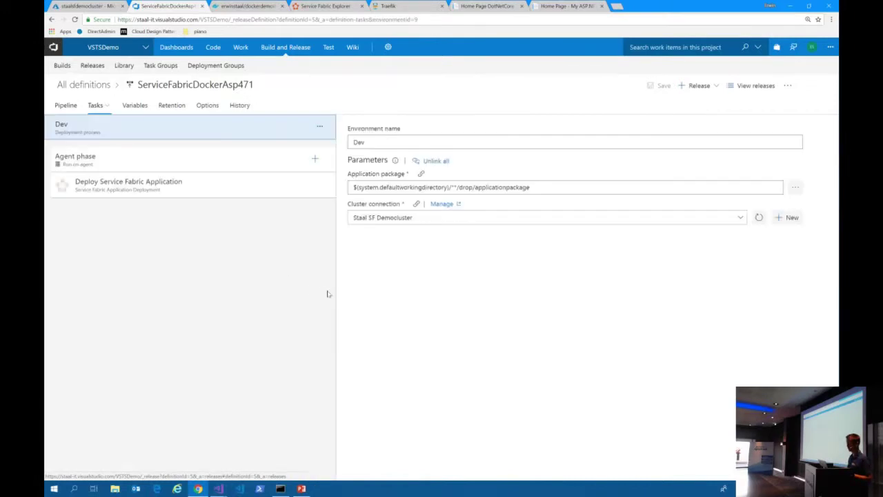
click(234, 194)
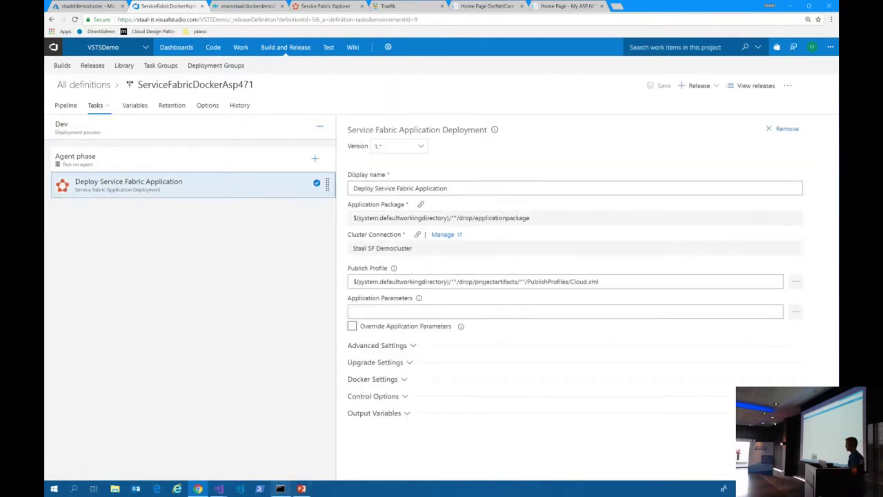
mouse_move(280, 489)
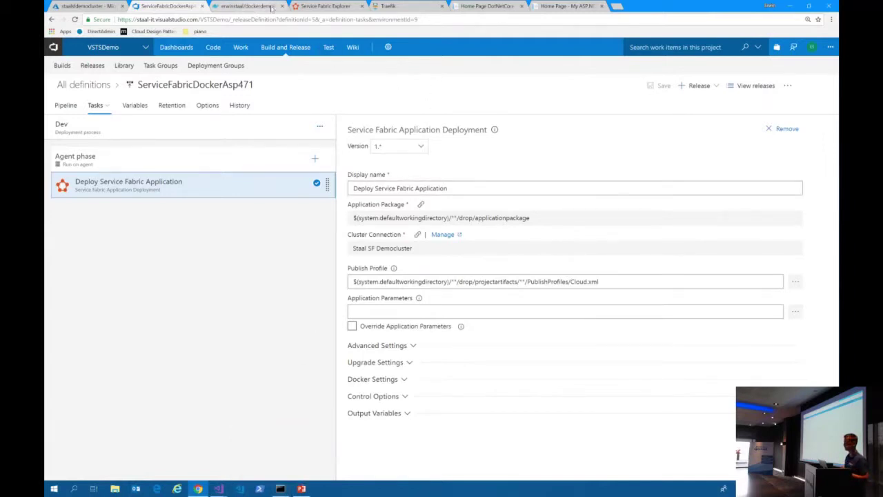
- Show the tags of the dockerdemoiis repository on Docker Hub and compare the compressed sizes of the 310, latest and 409 images
click(264, 7)
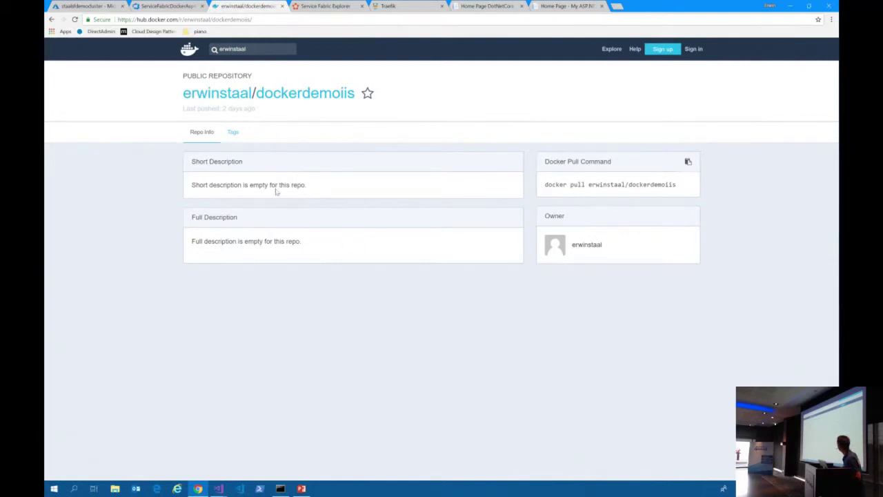
click(235, 134)
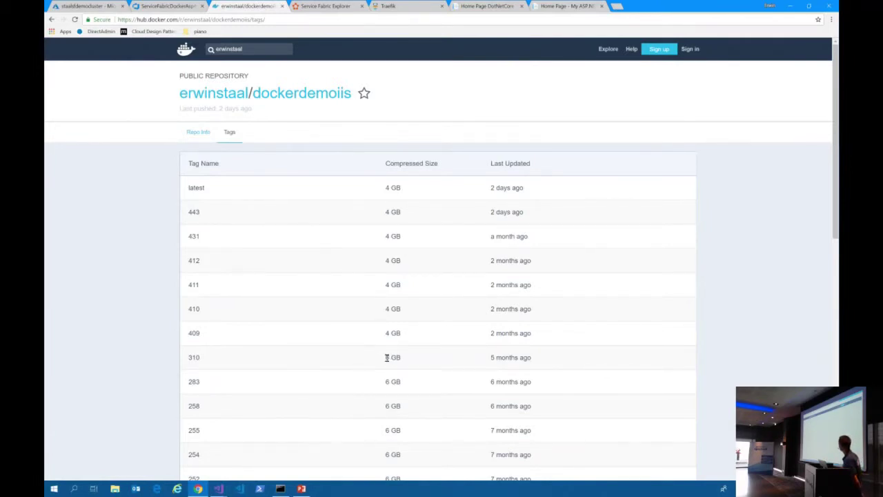
drag(386, 357, 409, 360)
drag(387, 187, 406, 193)
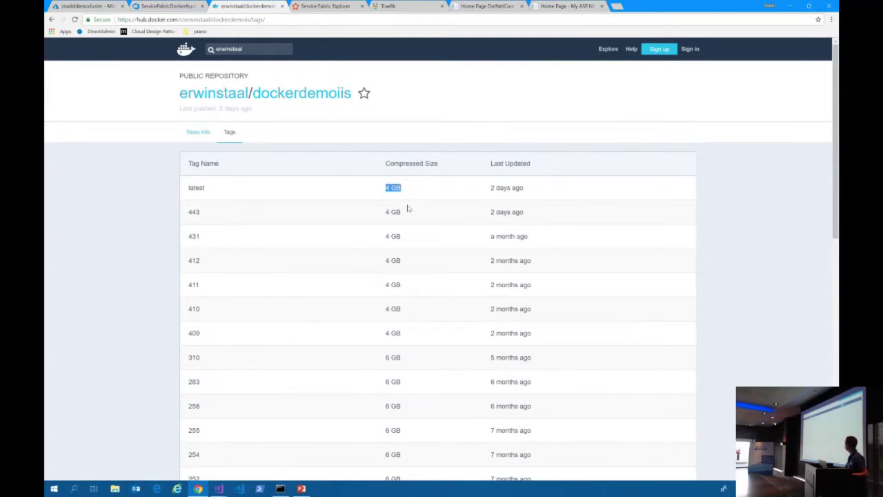
drag(385, 333, 403, 337)
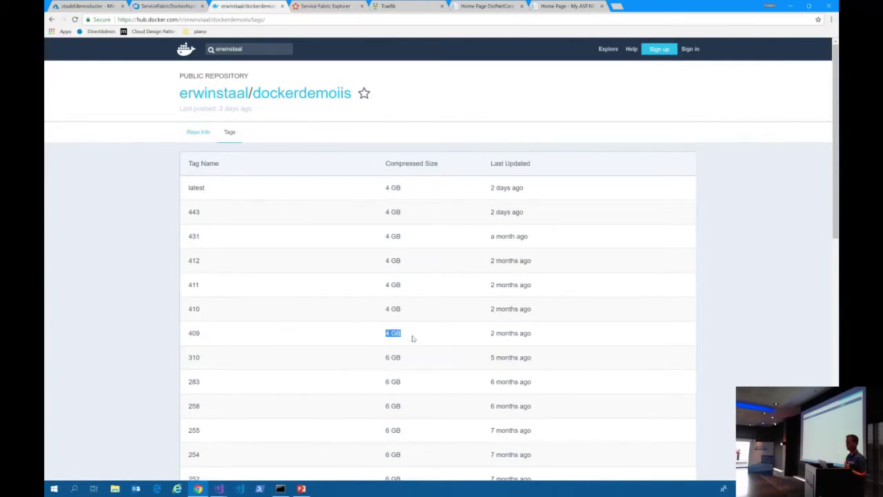
click(412, 338)
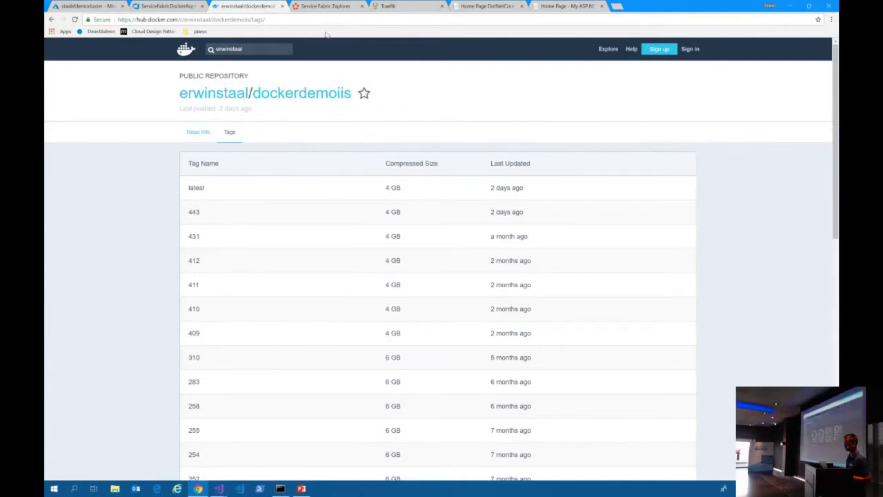
- Show the cluster map in Service Fabric Explorer, with System collapsed and DotNetCoreTypeTest expanded, and enlarge the page for readability
click(323, 6)
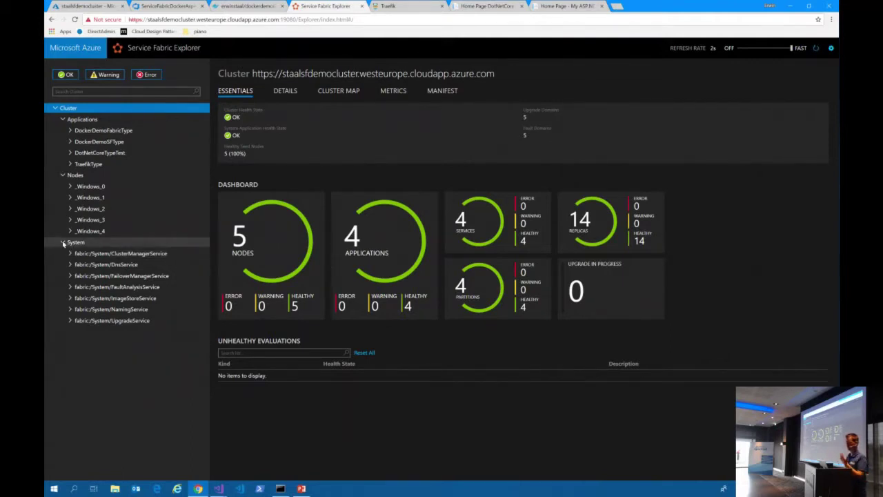
click(63, 242)
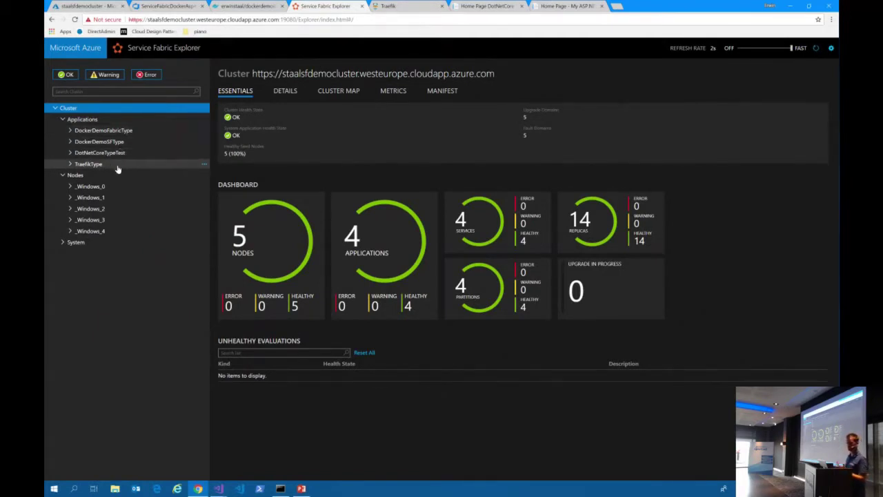
click(70, 153)
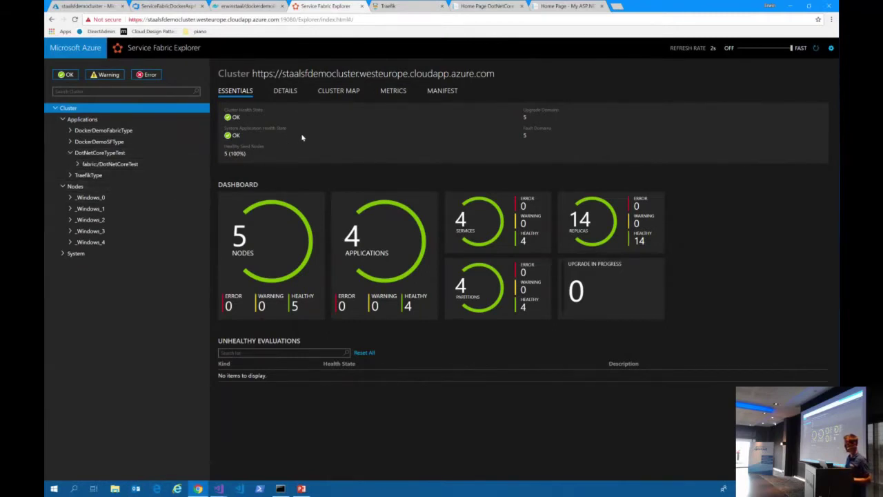
click(338, 92)
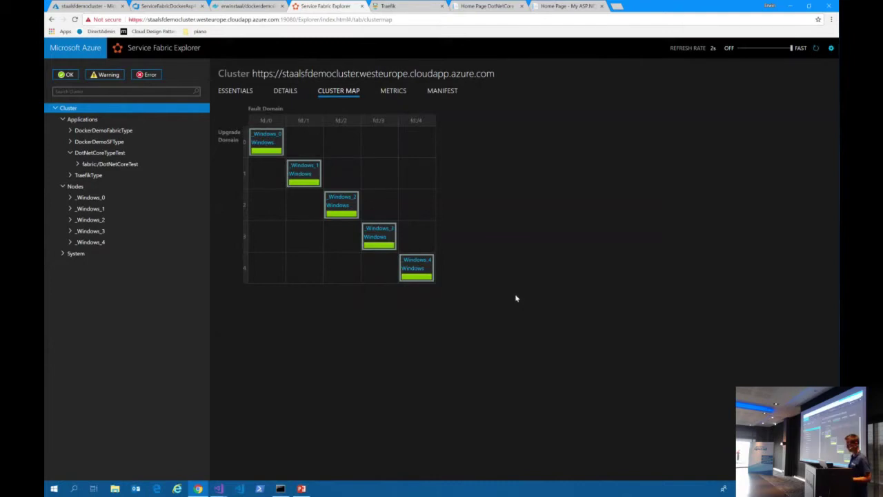
key(ctrl+plus)
key(ctrl+plus)
key(ctrl+plus)
key(ctrl+plus)
key(ctrl+minus)
key(ctrl+minus)
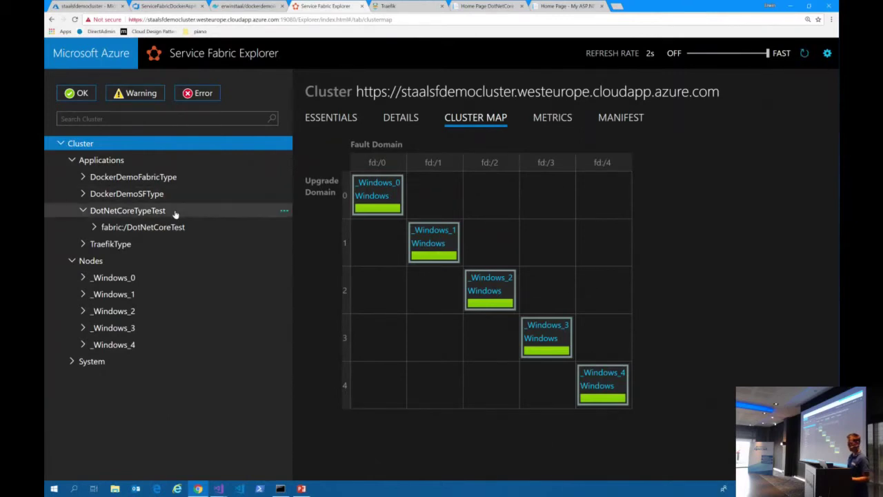
- Open the fabric:/DockerDemoFabric application under DockerDemoFabricType and expand its service and partition down to the nodes
click(131, 181)
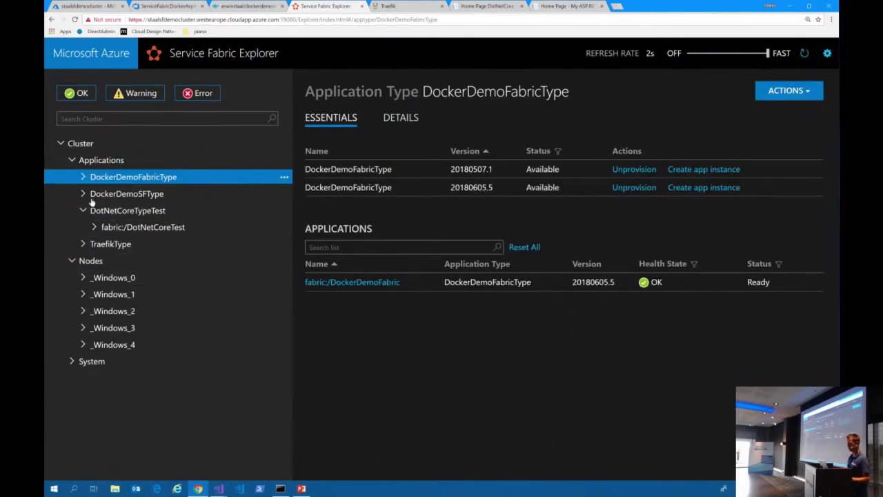
click(84, 178)
click(158, 198)
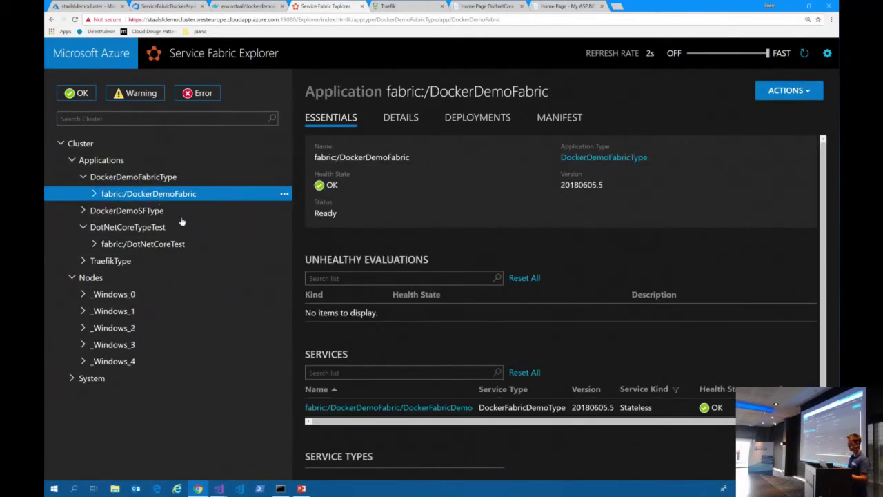
click(94, 194)
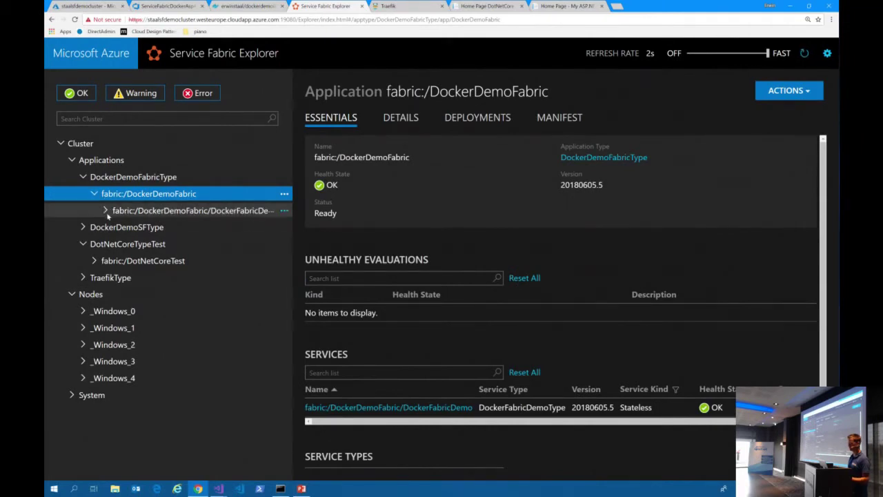
click(106, 211)
click(116, 227)
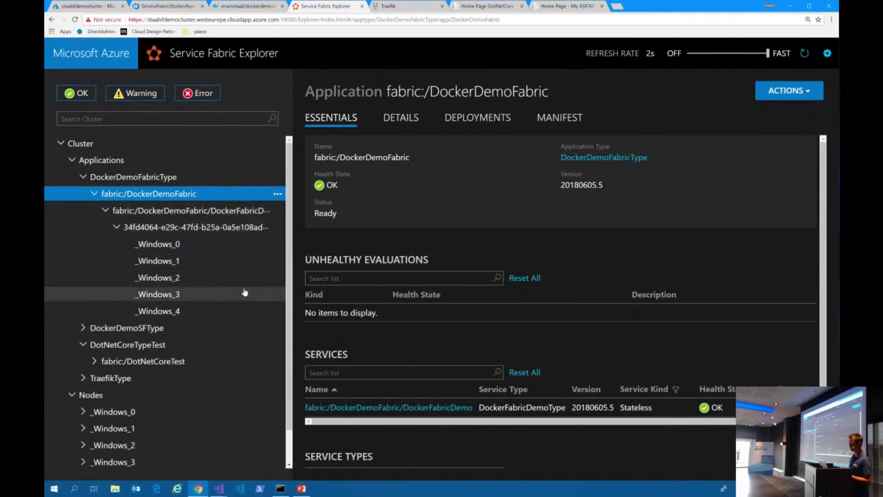
- Expand DockerDemoSFType through fabric:/DockerDemoSF, its container service and the partition down to the nodes
click(83, 327)
click(94, 291)
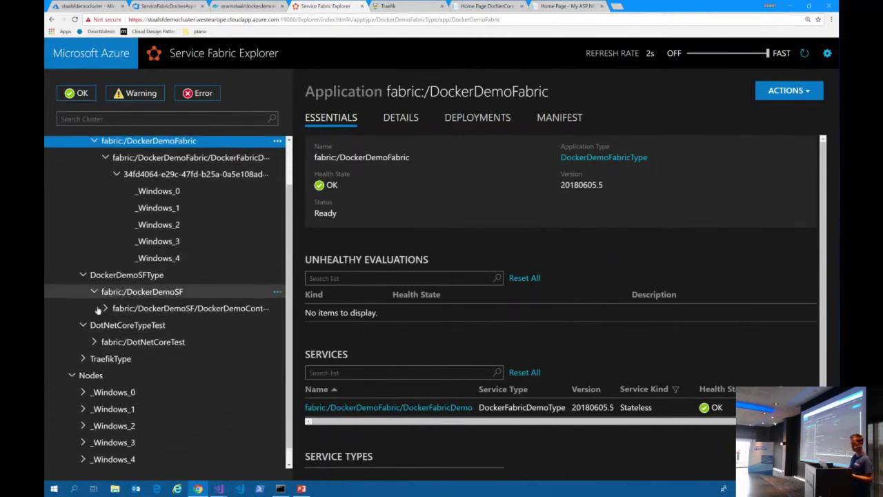
click(104, 308)
click(115, 325)
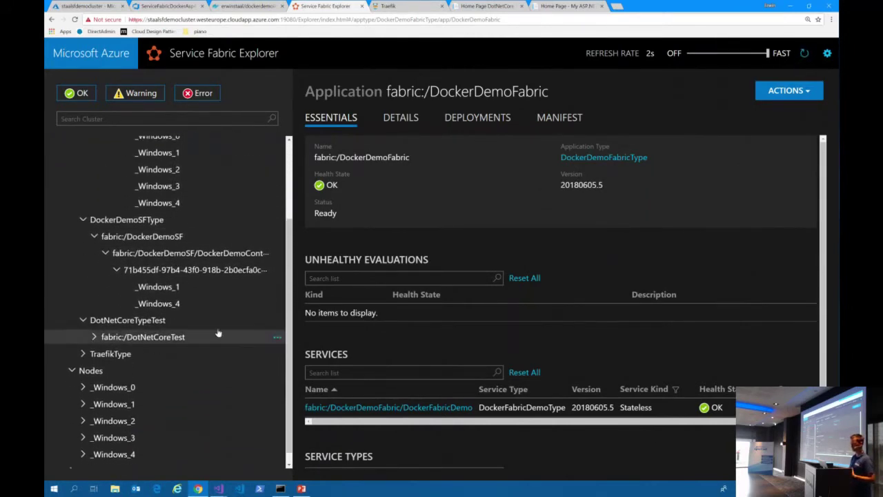
- Scale the container service of fabric:/DockerDemoSF to 4 instances
click(277, 254)
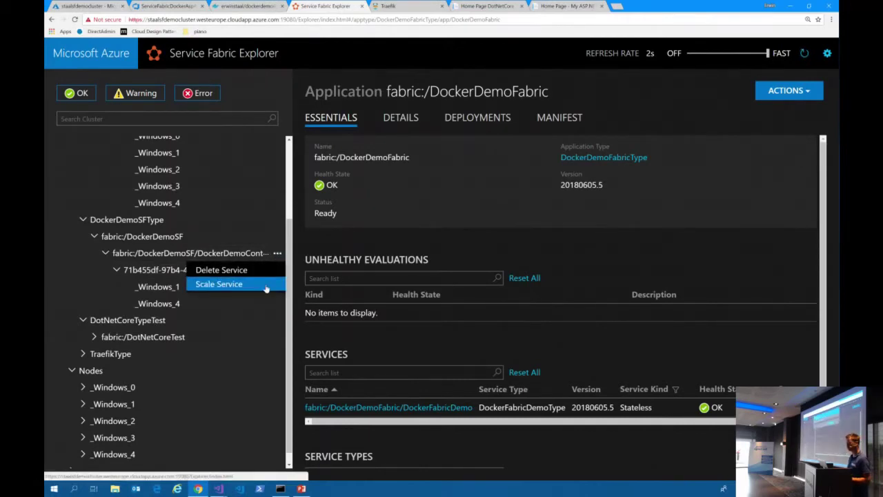
click(266, 286)
double_click(291, 134)
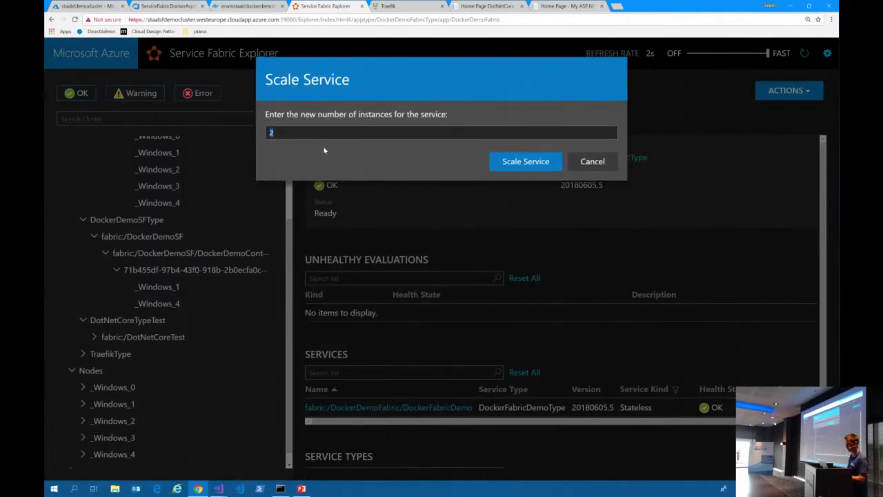
text(4)
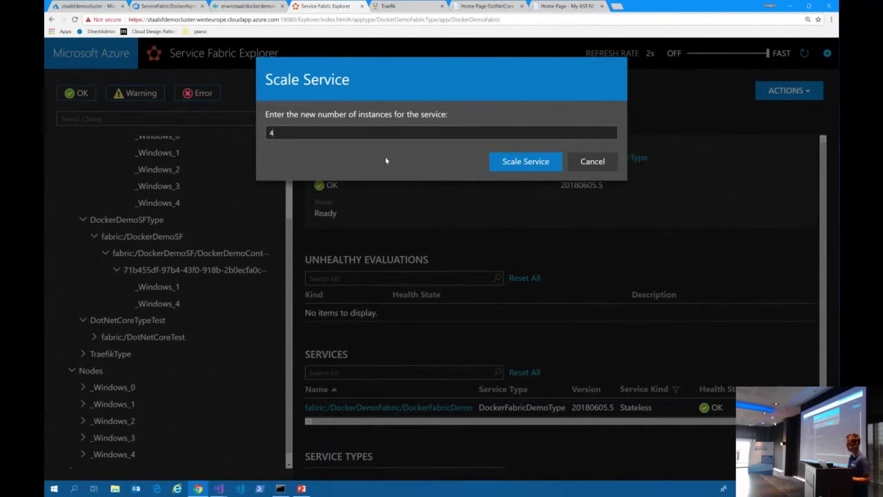
click(503, 165)
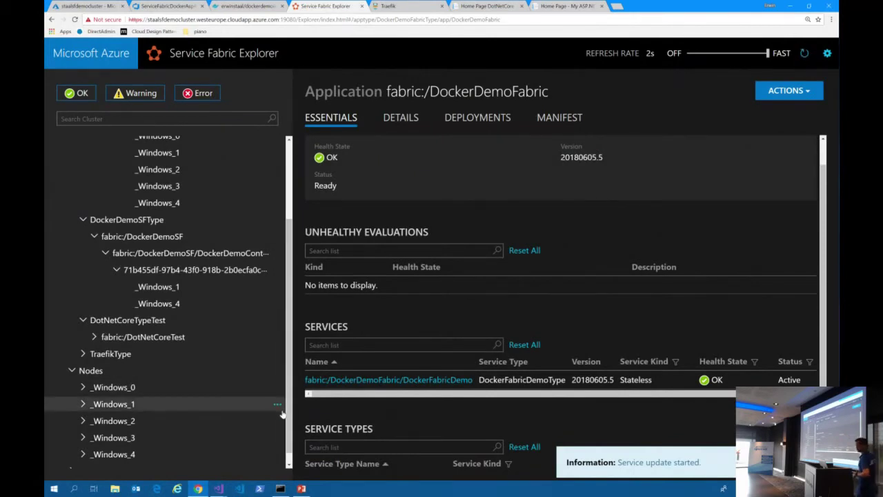
- Open the fabric:/DotNetCoreTest/Web1 service under DotNetCoreTypeTest and highlight its service DNS name
mouse_move(198, 489)
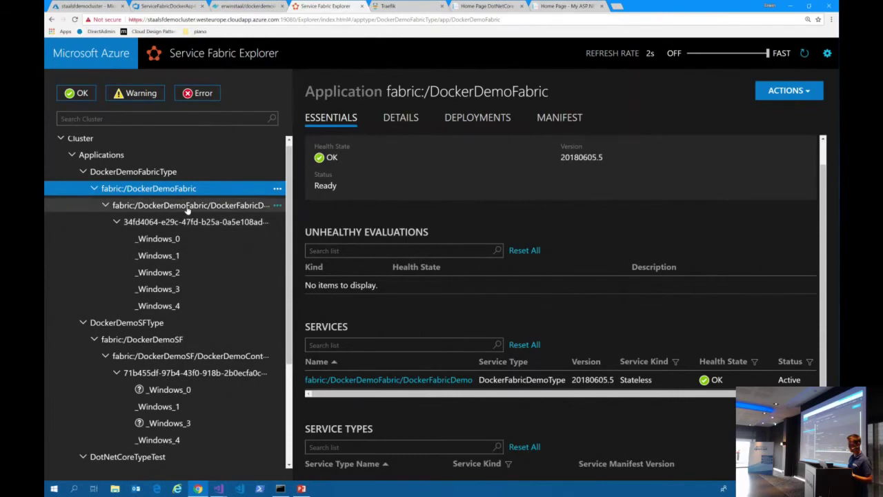
drag(289, 321, 294, 373)
scroll(291, 376, down, 1)
scroll(228, 380, down, 1)
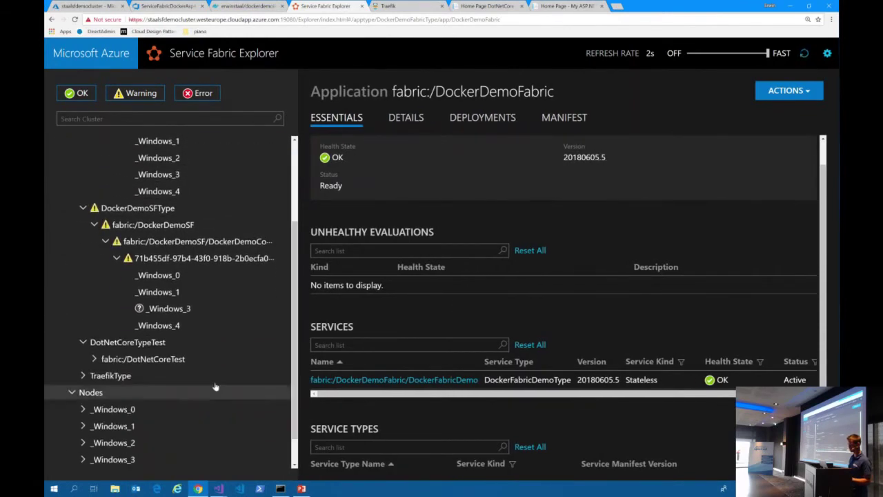
click(176, 342)
click(138, 359)
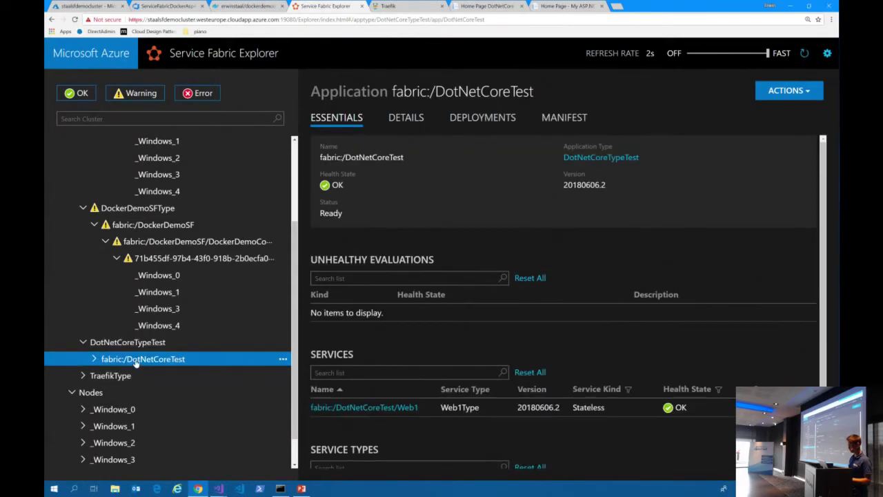
click(94, 359)
click(216, 378)
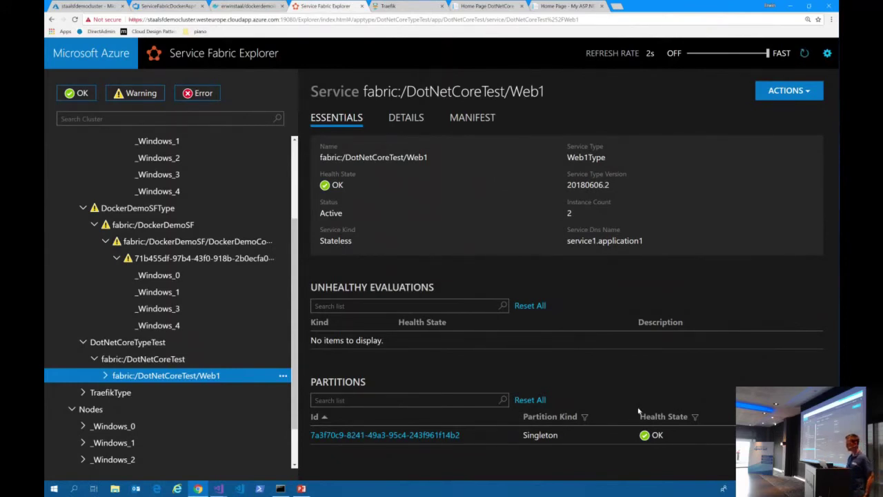
drag(567, 241, 680, 247)
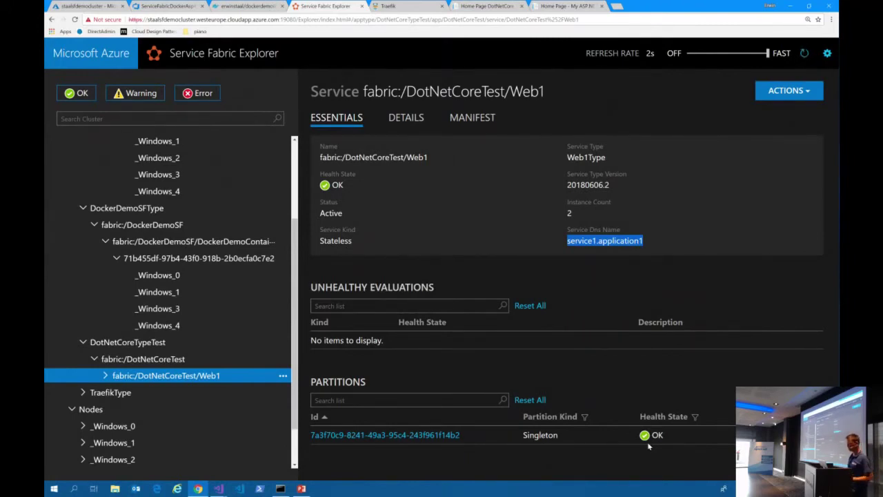
- Switch to PowerPoint and present slide 18, the diagram of client, load balancer and Traefik nodes, full screen
click(302, 489)
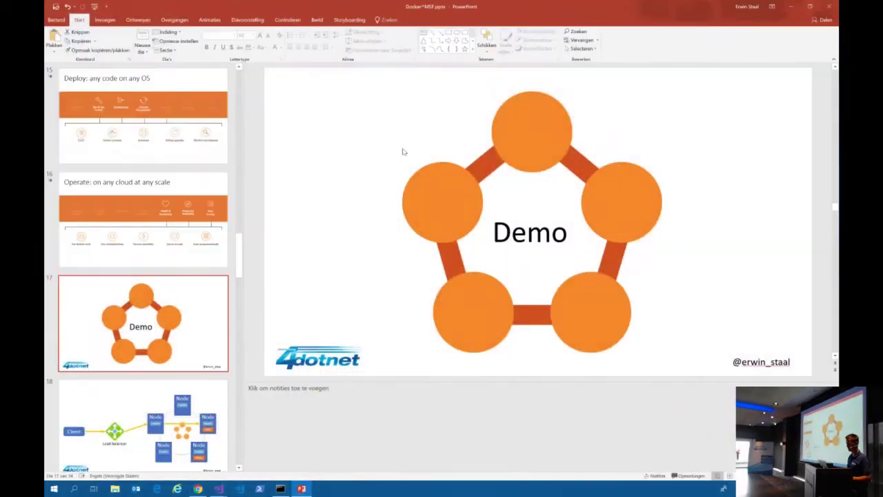
click(145, 424)
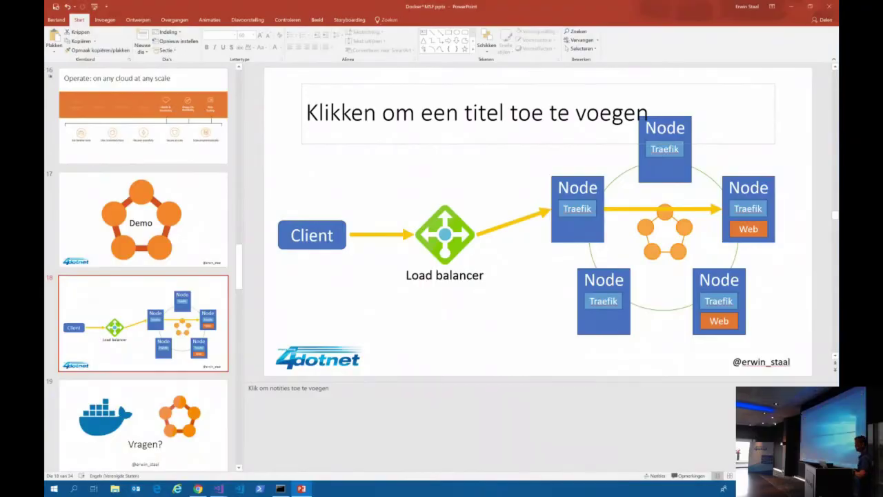
key(F5)
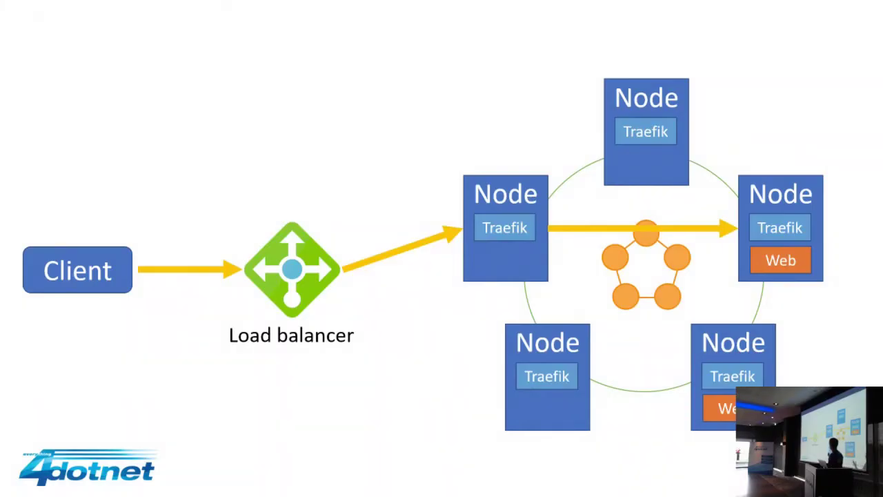